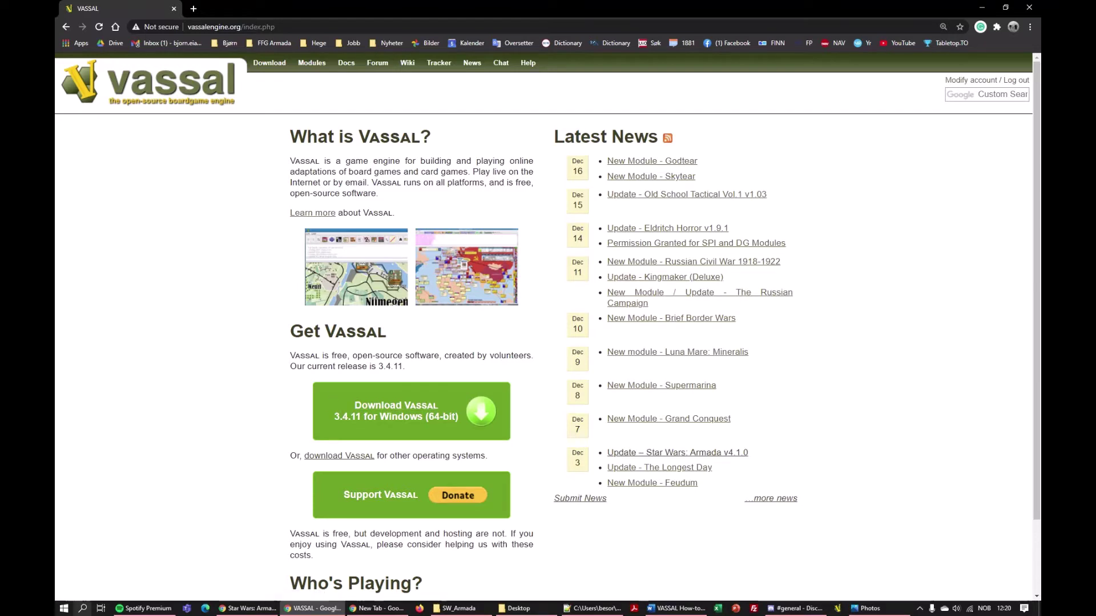
Search the computer for "java" to check whether Java is installed, and close the search.
left_click(84, 609)
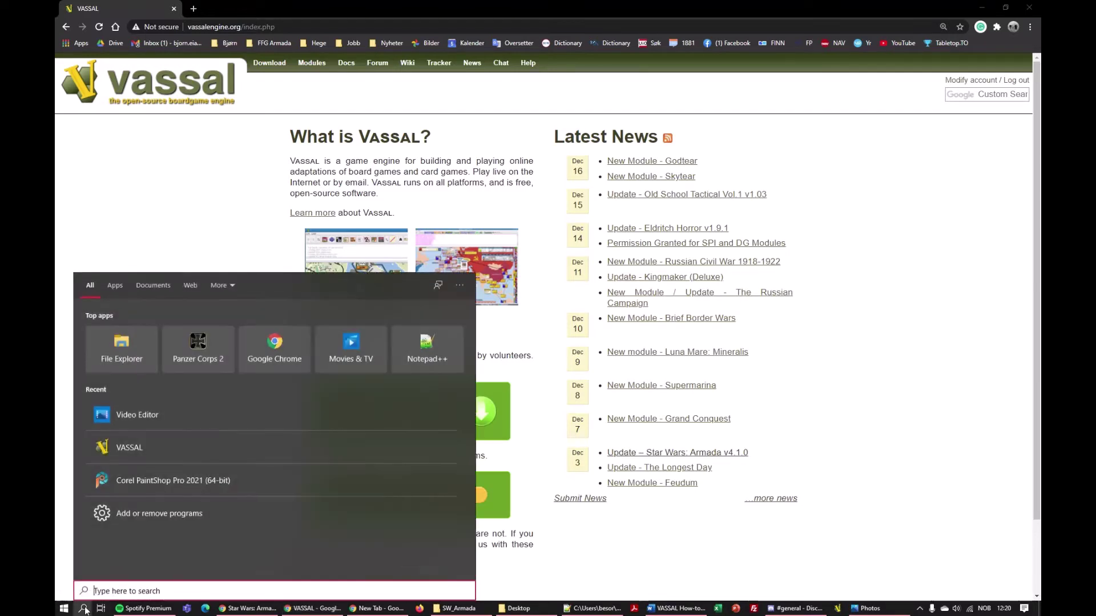
type("java")
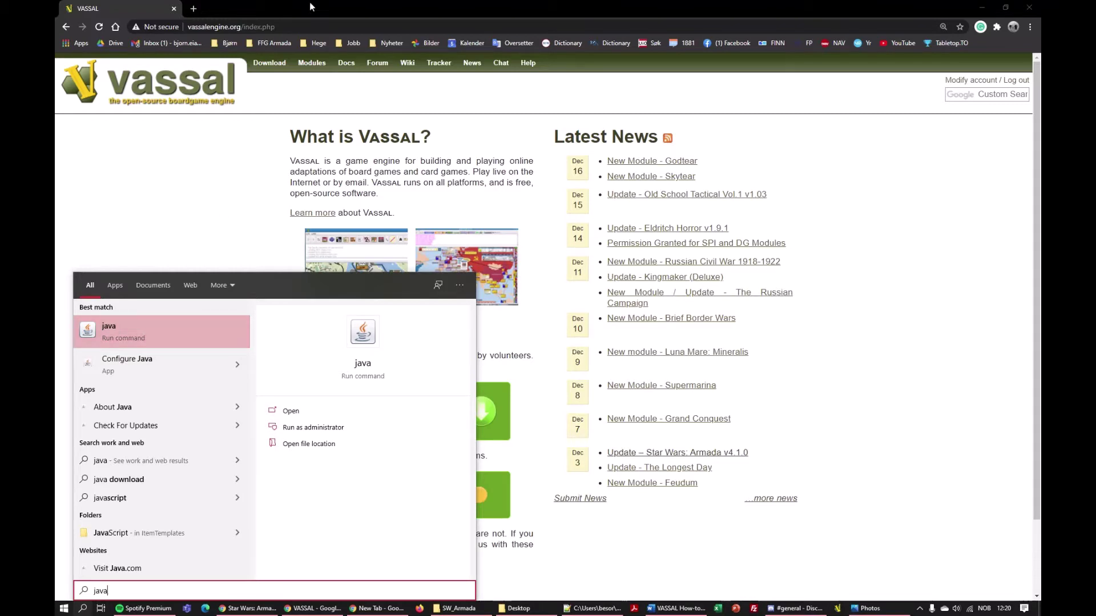
left_click(211, 230)
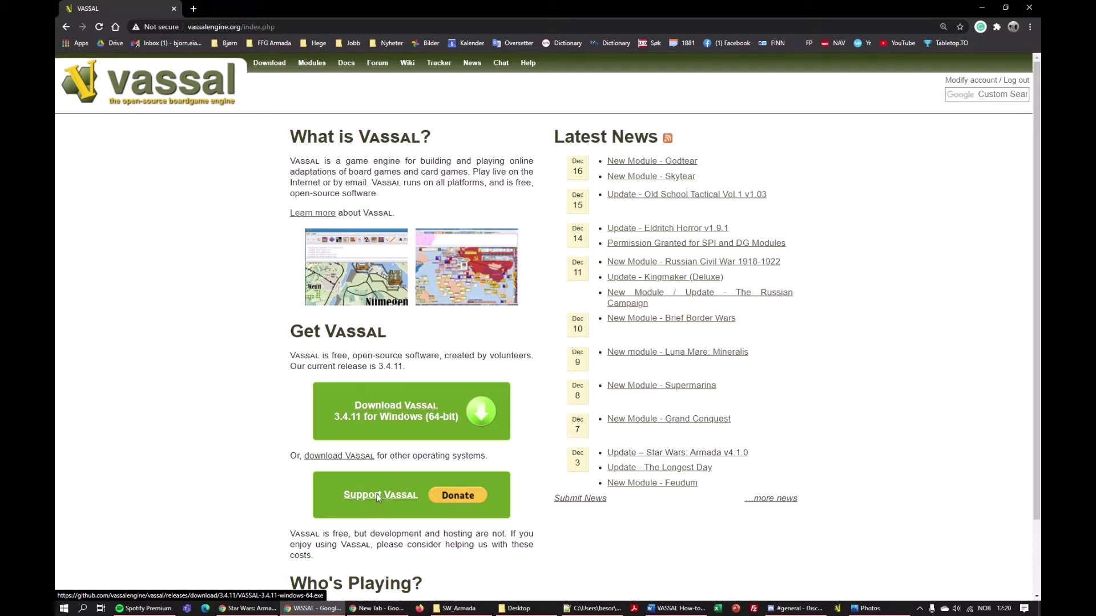
Run the VASSAL-3.4.11-windows-64.exe installer from the Downloads folder and allow it to make changes to the device.
right_click(520, 610)
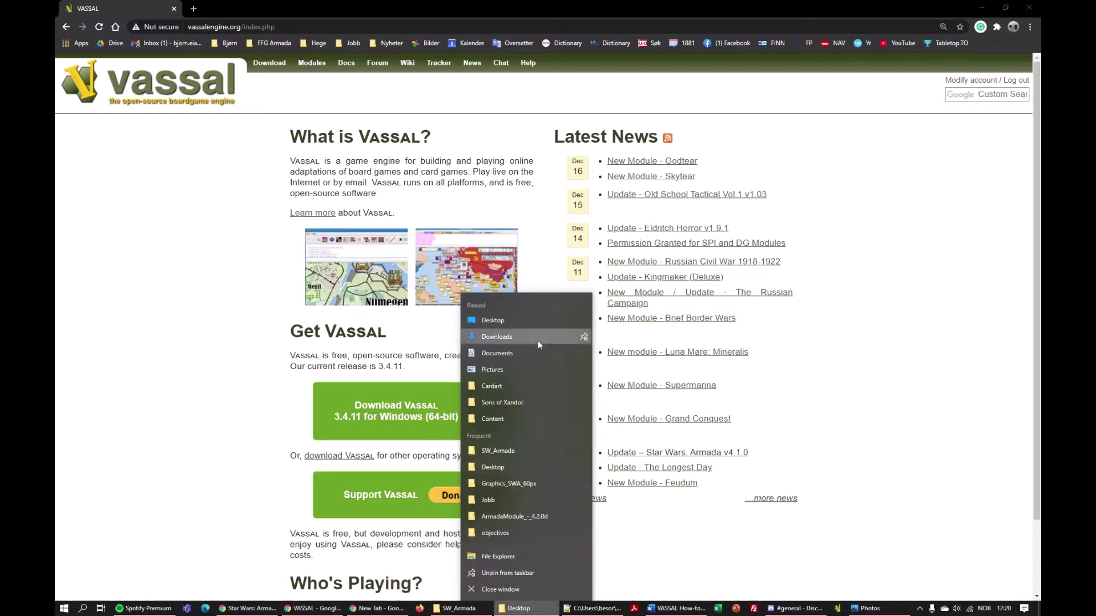
left_click(538, 338)
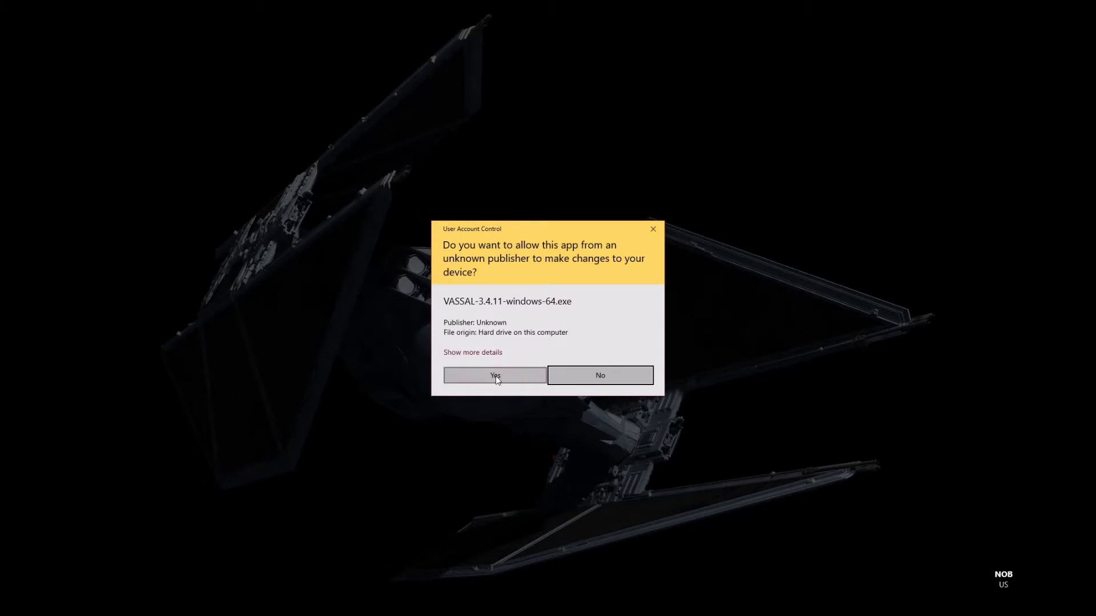
left_click(503, 377)
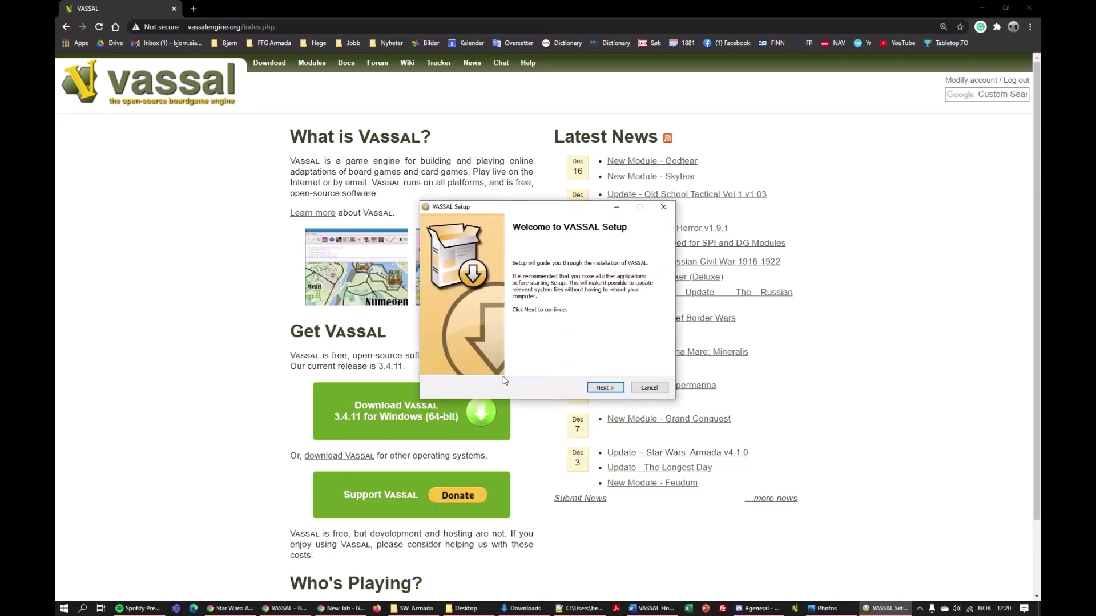
Go through the custom VASSAL setup with the default destination folder as far as the shortcut options, and quit the installer.
left_click(606, 388)
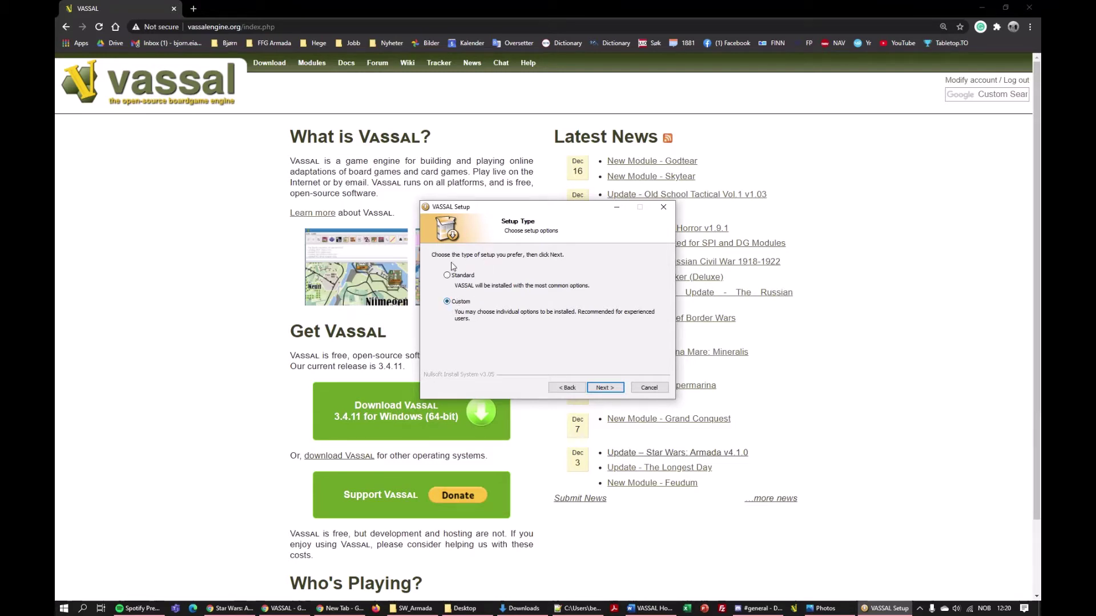
left_click(603, 389)
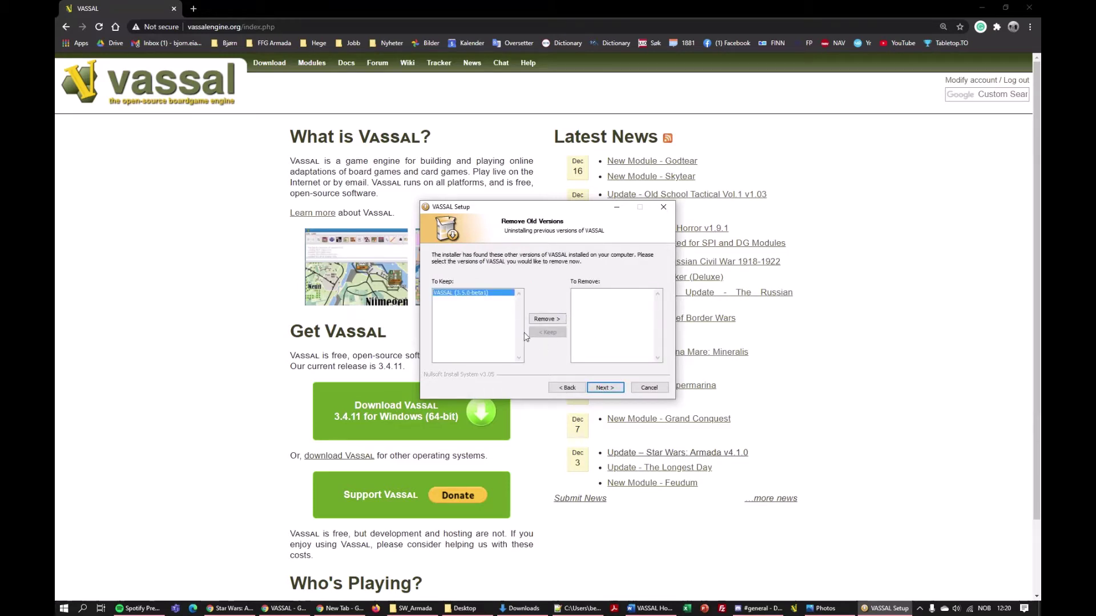
left_click(607, 388)
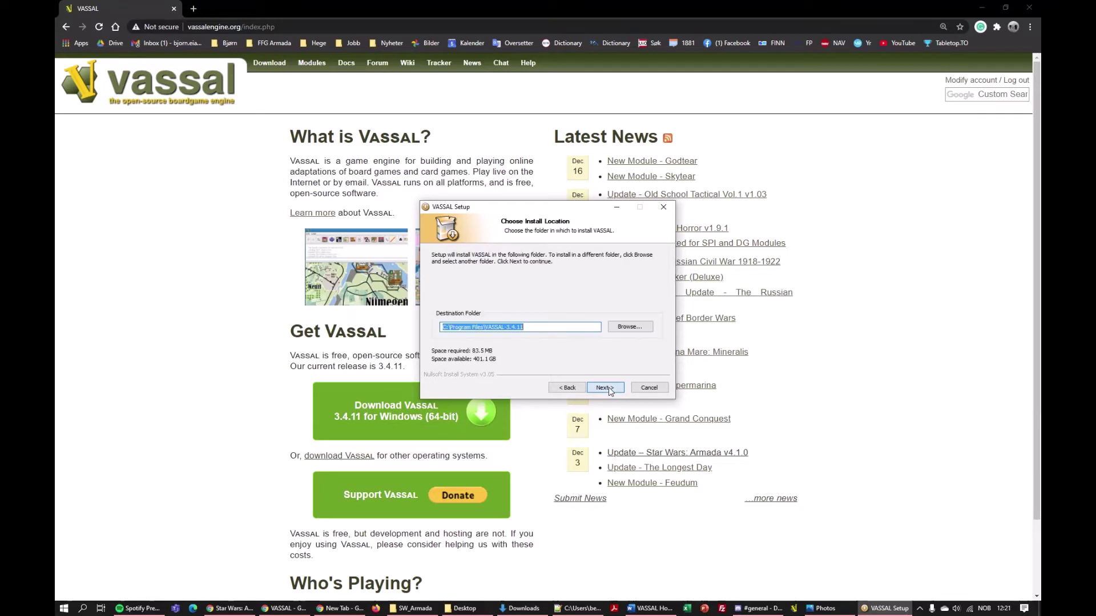
left_click(630, 327)
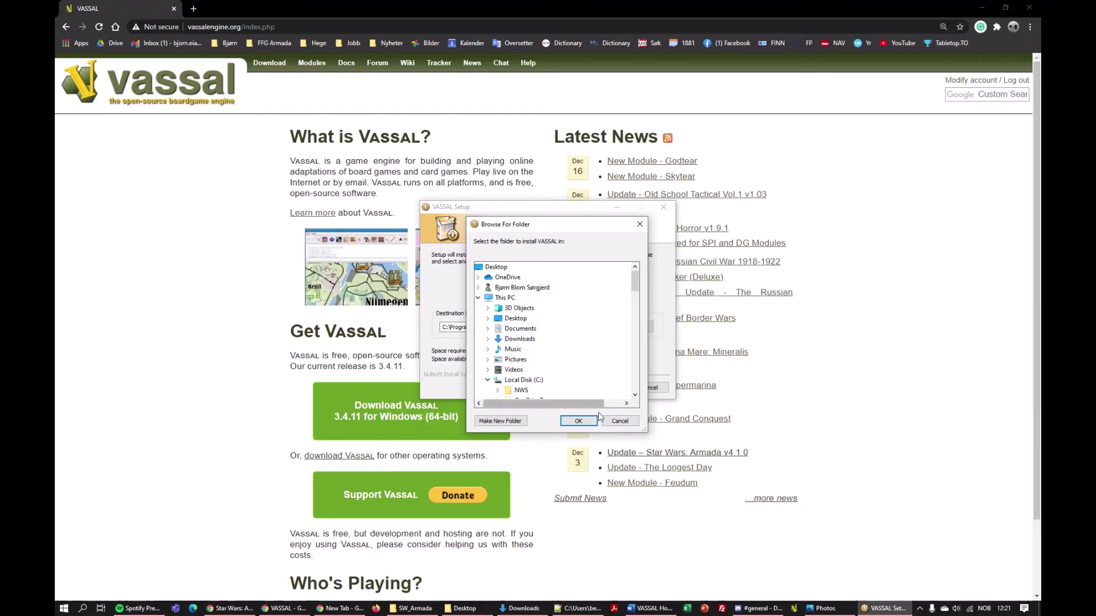
left_click(619, 420)
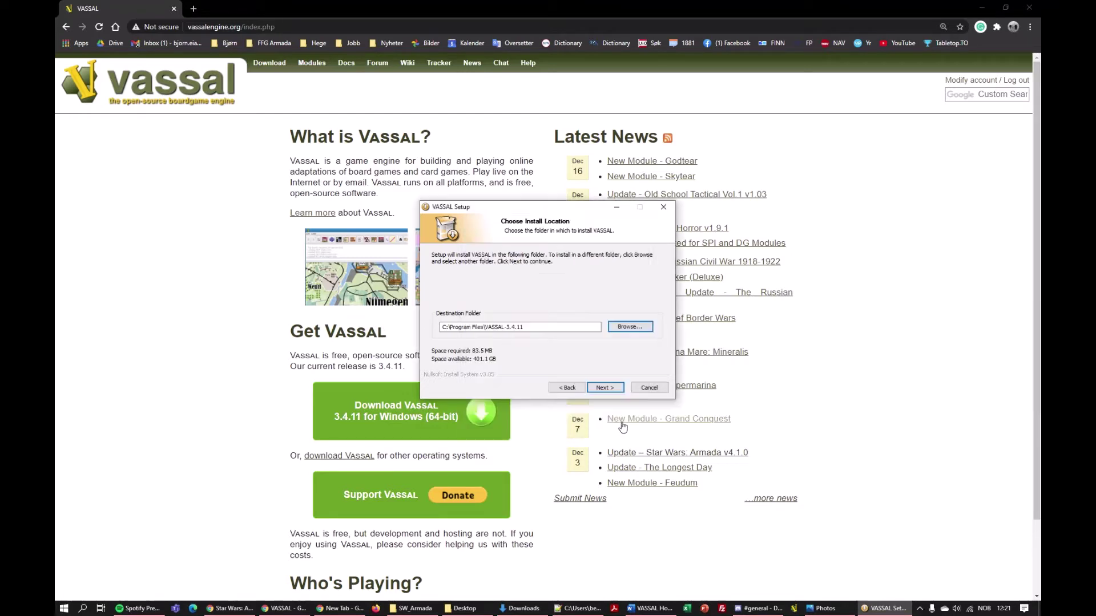
left_click(605, 388)
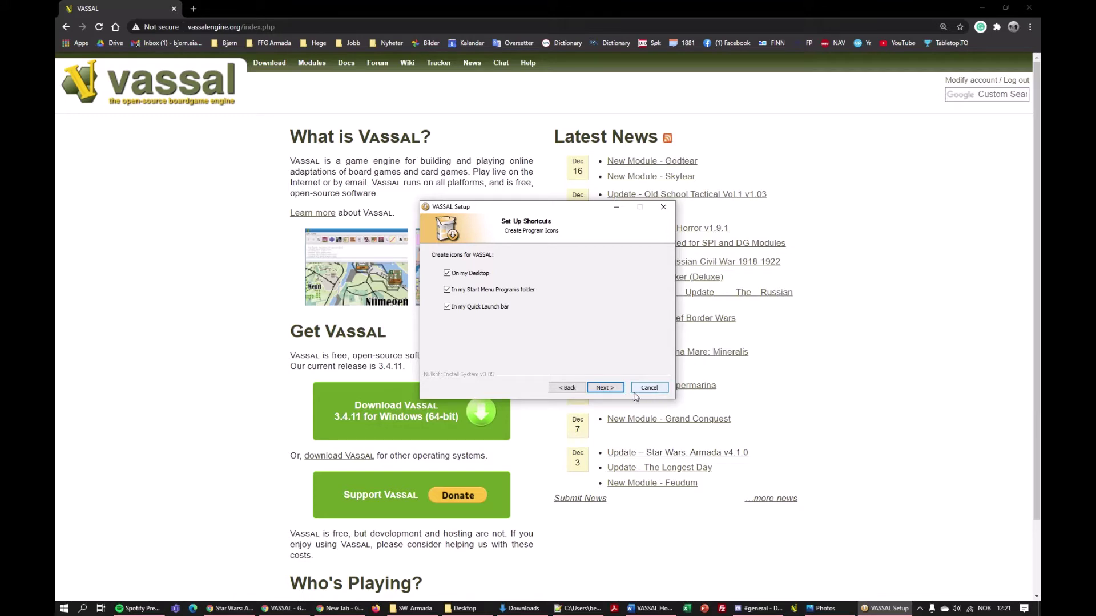
left_click(654, 390)
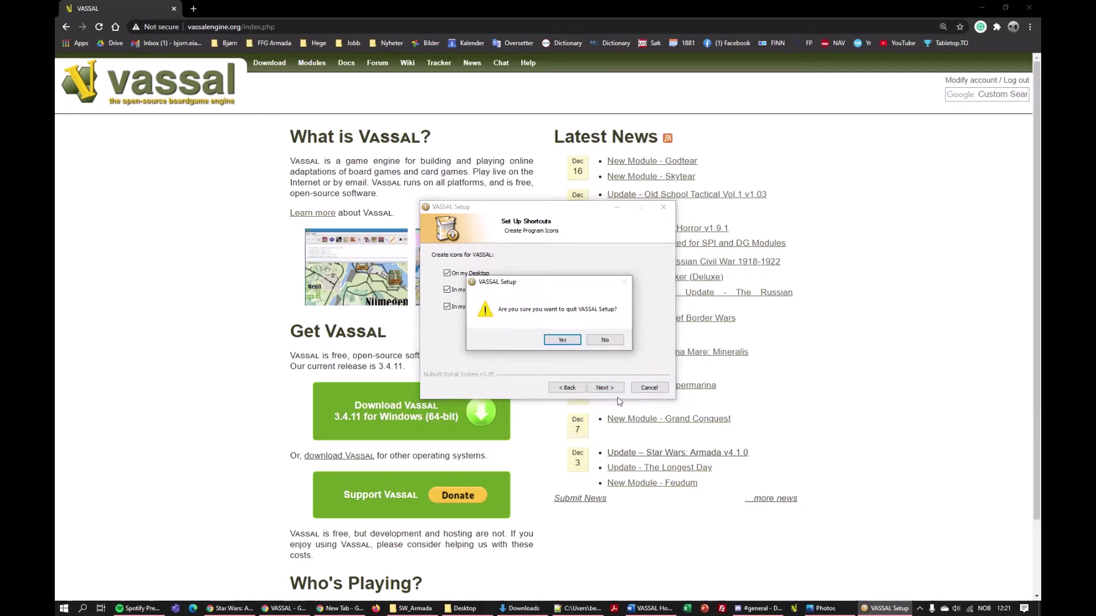
left_click(563, 341)
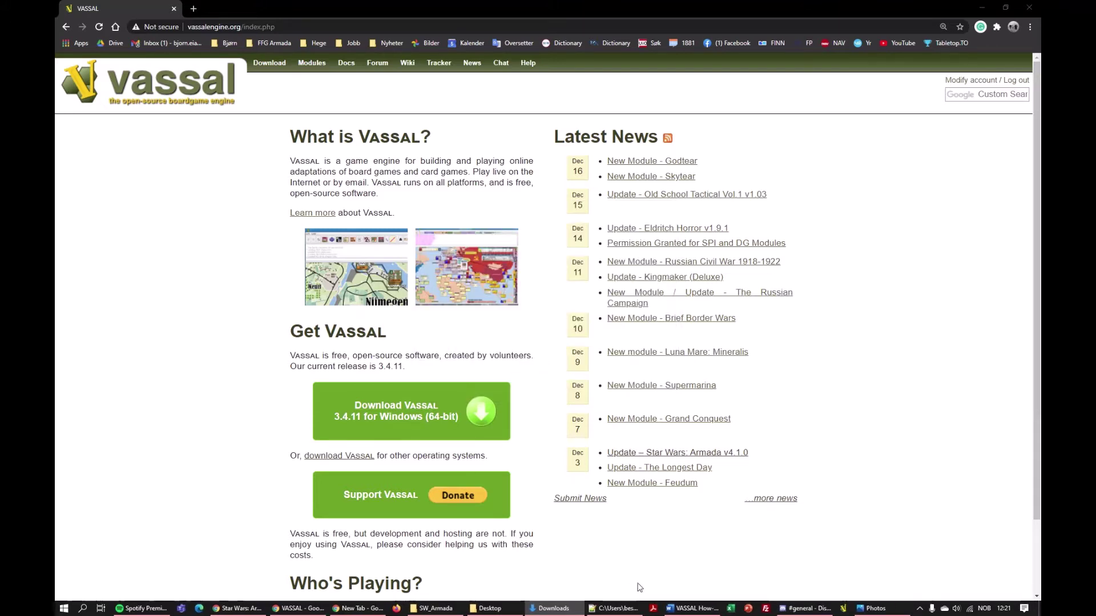
Minimize the browser, show the desktop and launch VASSAL from there.
left_click(982, 7)
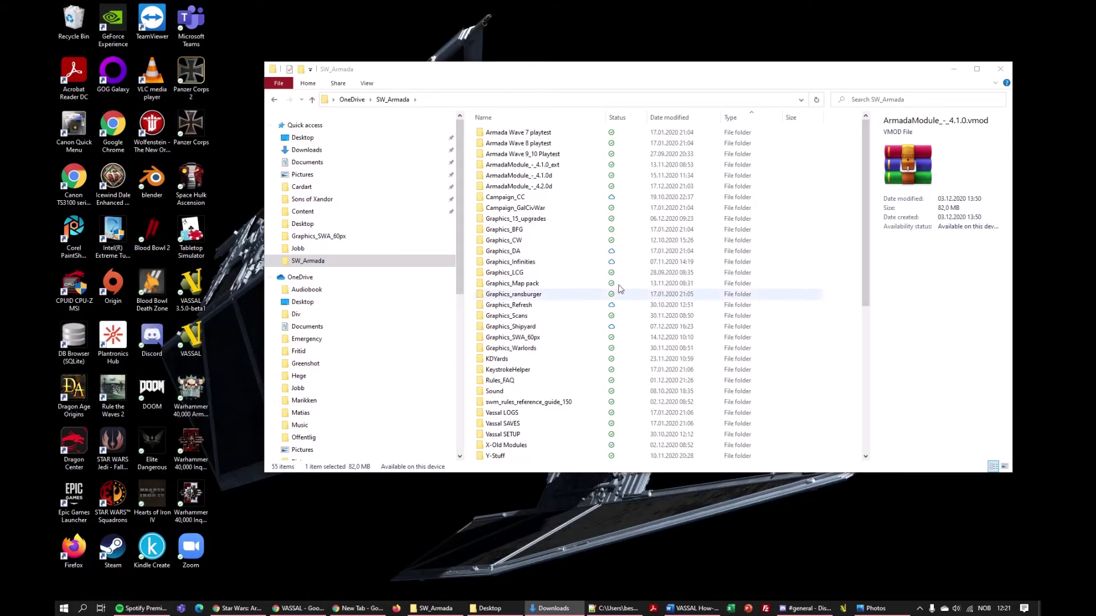
key("super+d")
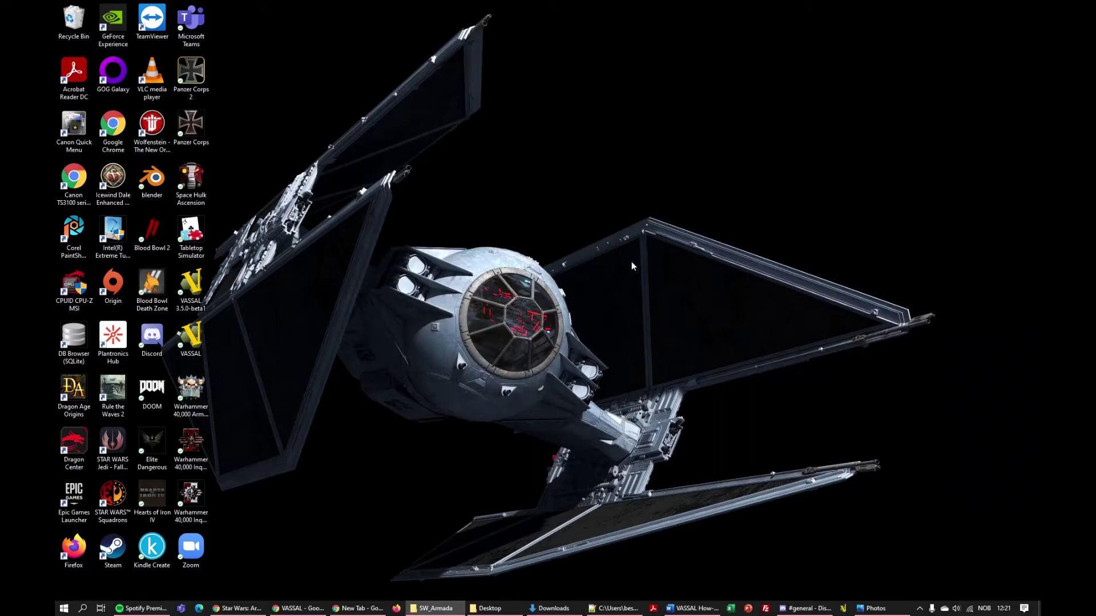
left_click(191, 340)
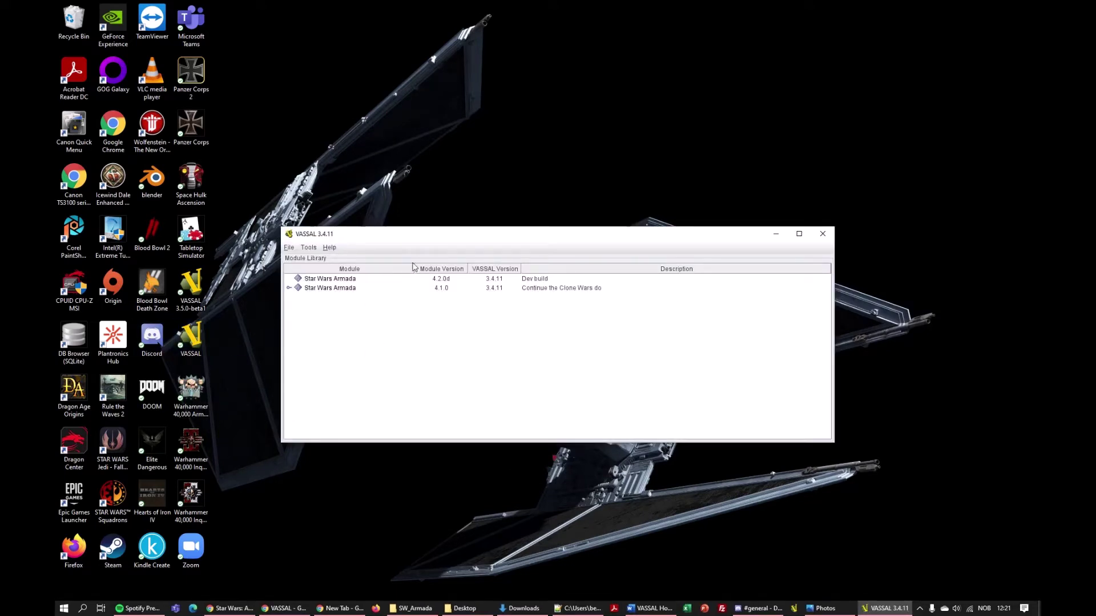
left_click(289, 249)
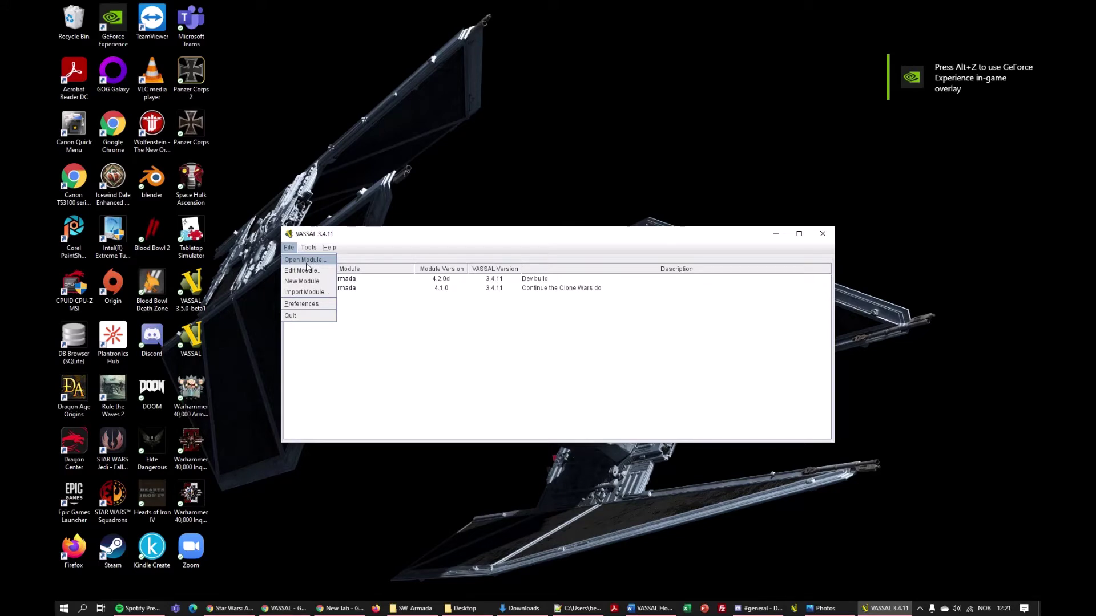
left_click(381, 478)
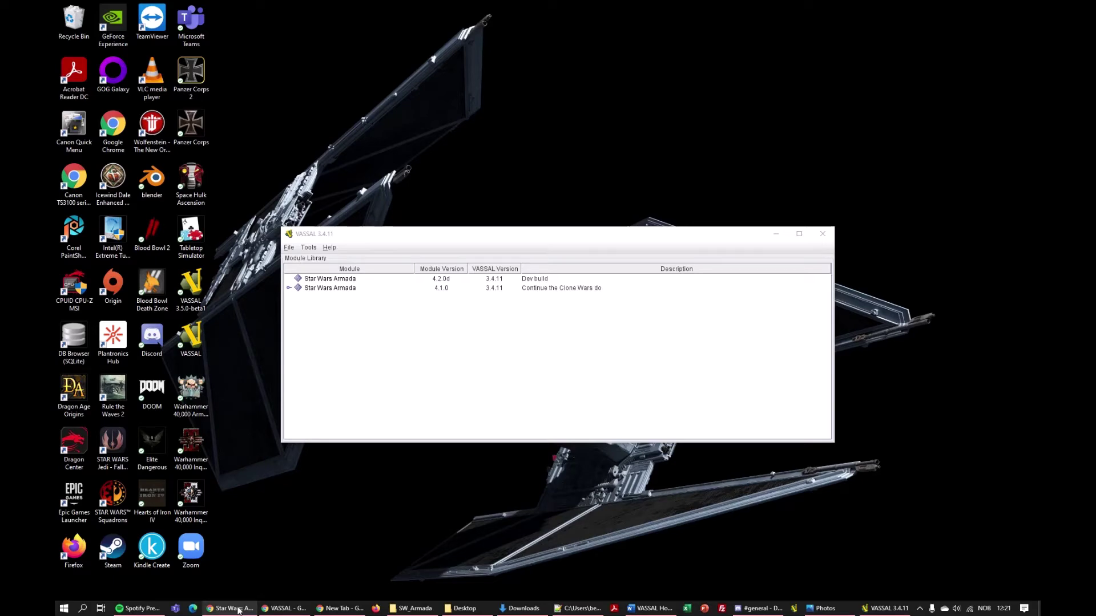
Switch to the browser and search the VASSAL website's modules section for "star wars armada".
left_click(283, 609)
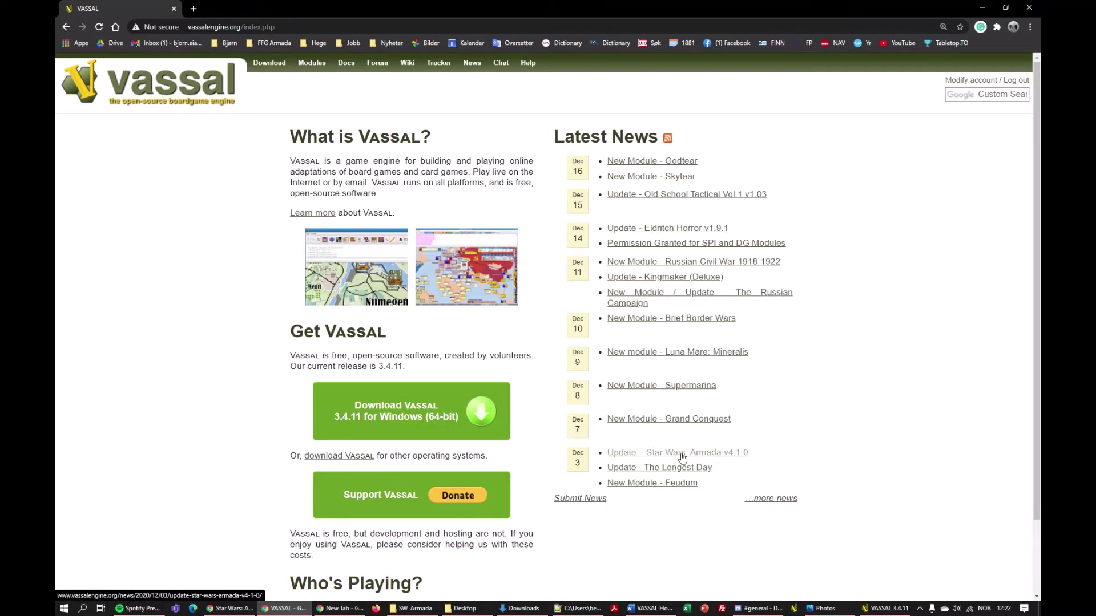
left_click(311, 62)
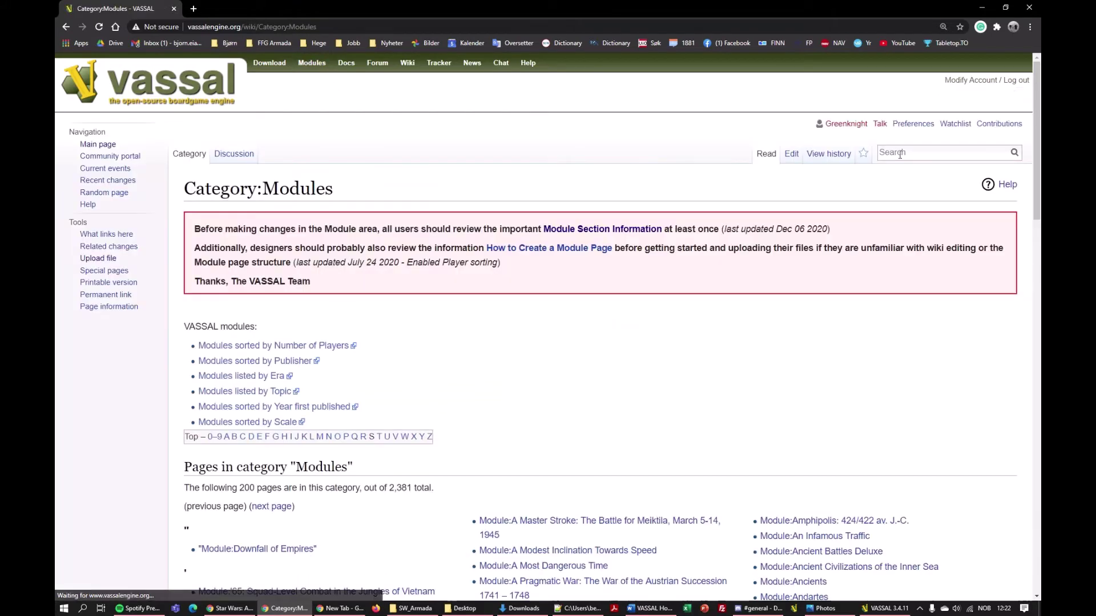
left_click(905, 153)
type("star wars aramd")
key("BackSpace")
key("BackSpace")
key("BackSpace")
key("BackSpace")
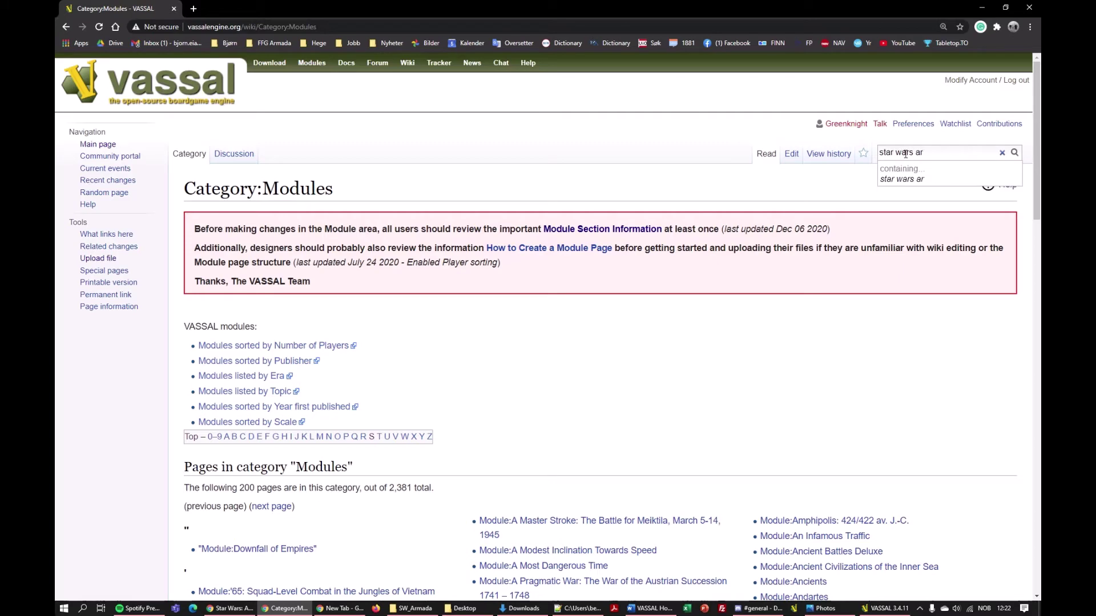
type("ma")
key("BackSpace")
key("BackSpace")
type("a")
key("Return")
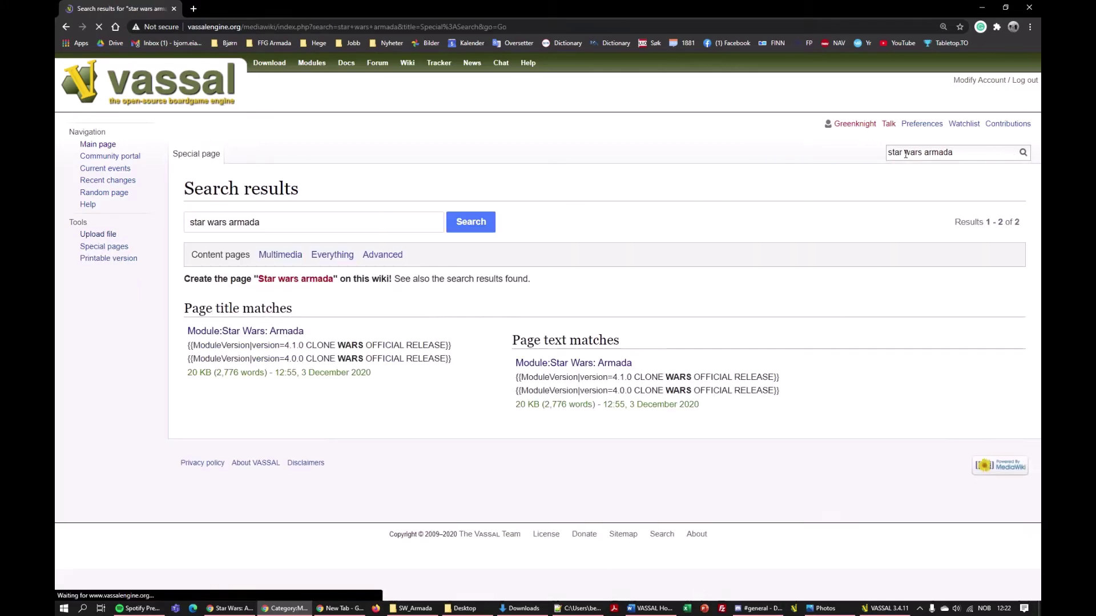
Open the Star Wars: Armada module page, start downloading ArmadaModule_-_4.1.0.vmod and cancel the save.
left_click(539, 368)
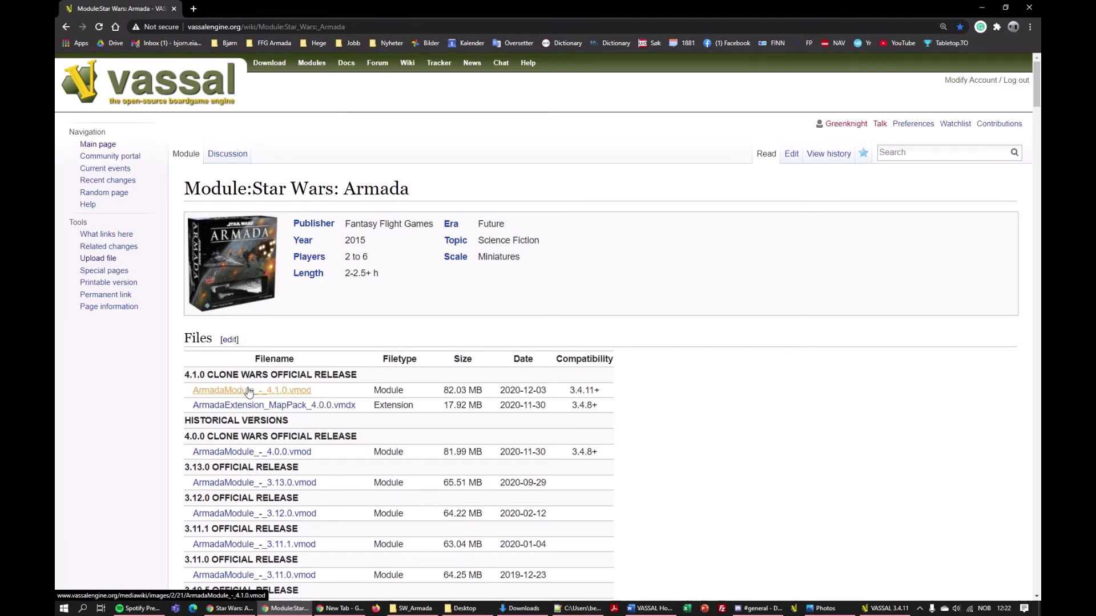
left_click(249, 391)
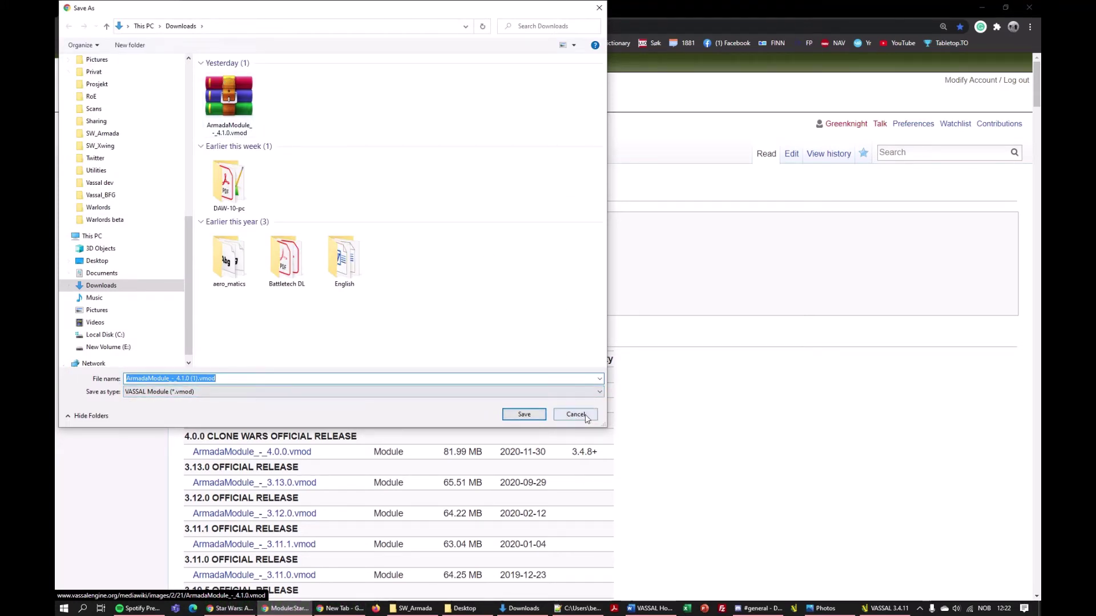
left_click(585, 415)
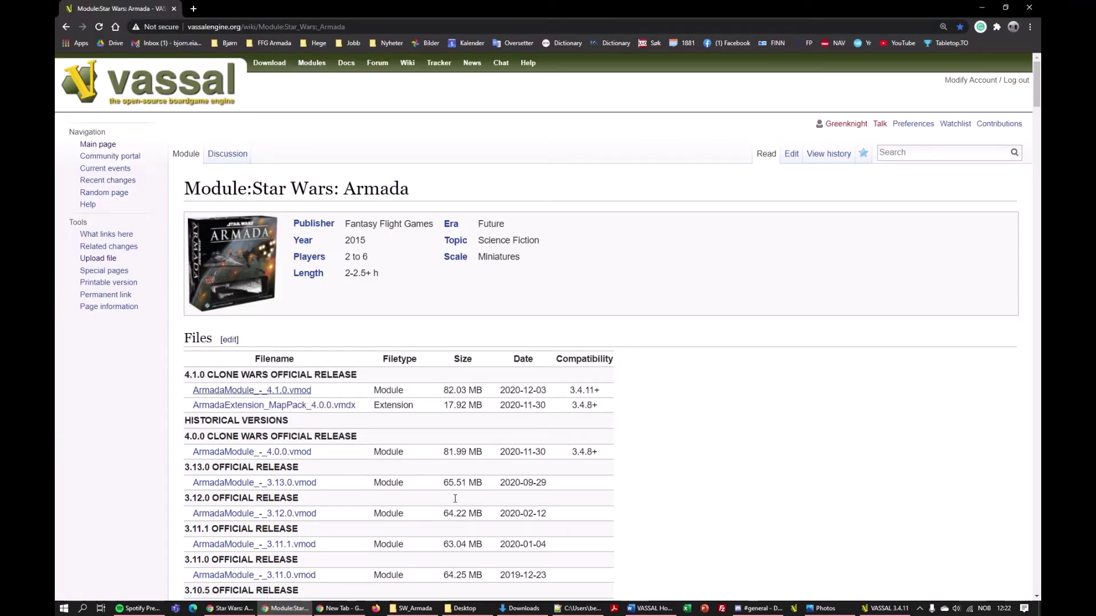
Switch to VASSAL and open the module file ArmadaModule_-_4.1.5.vmod from the SW_Armada folder.
left_click(886, 608)
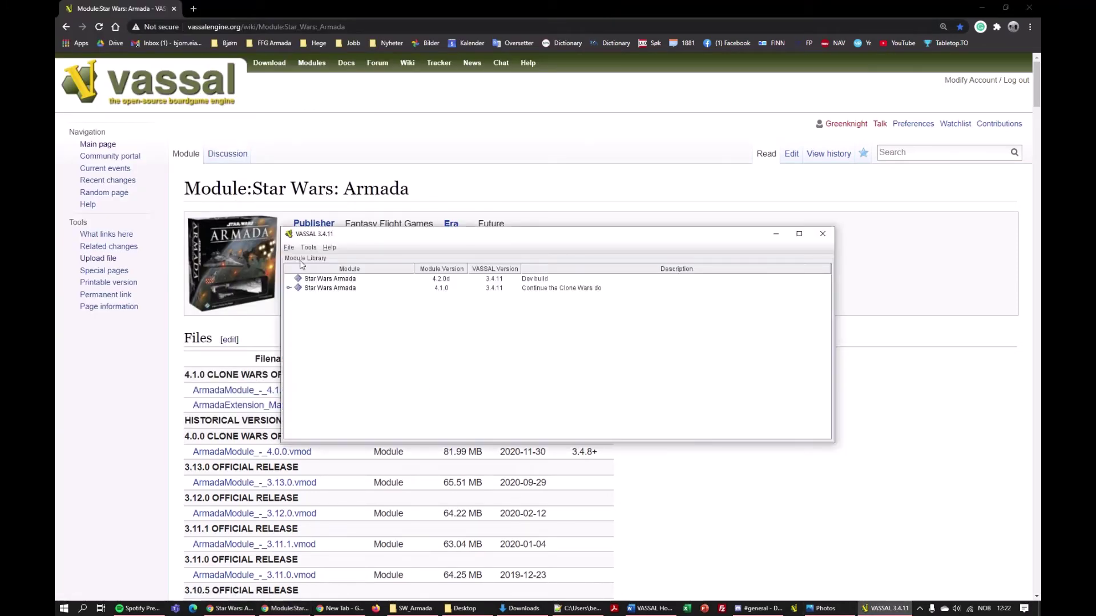
left_click(289, 247)
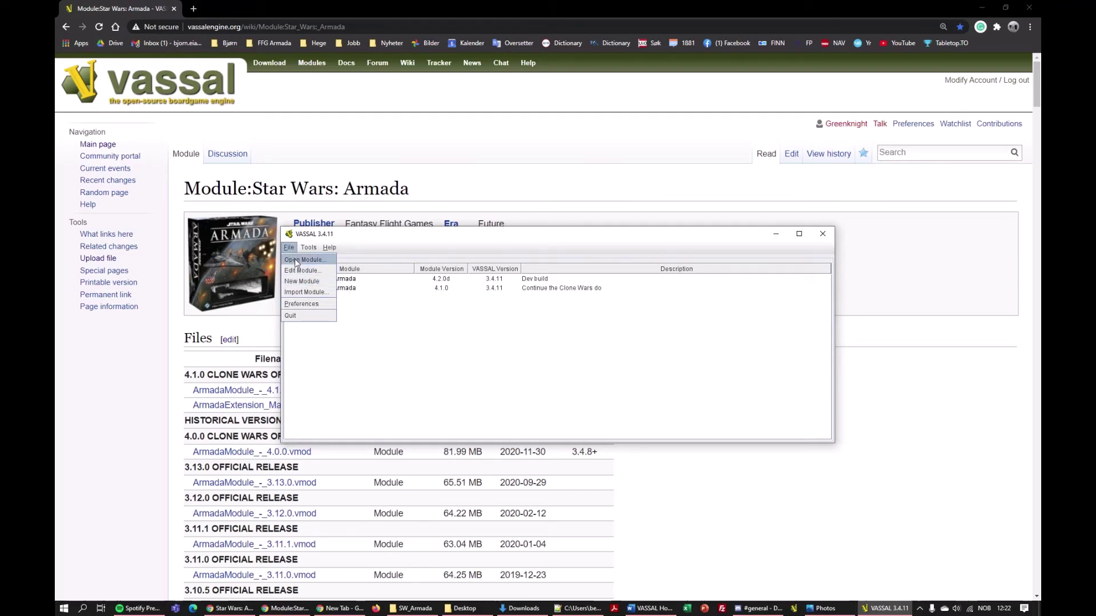
left_click(297, 260)
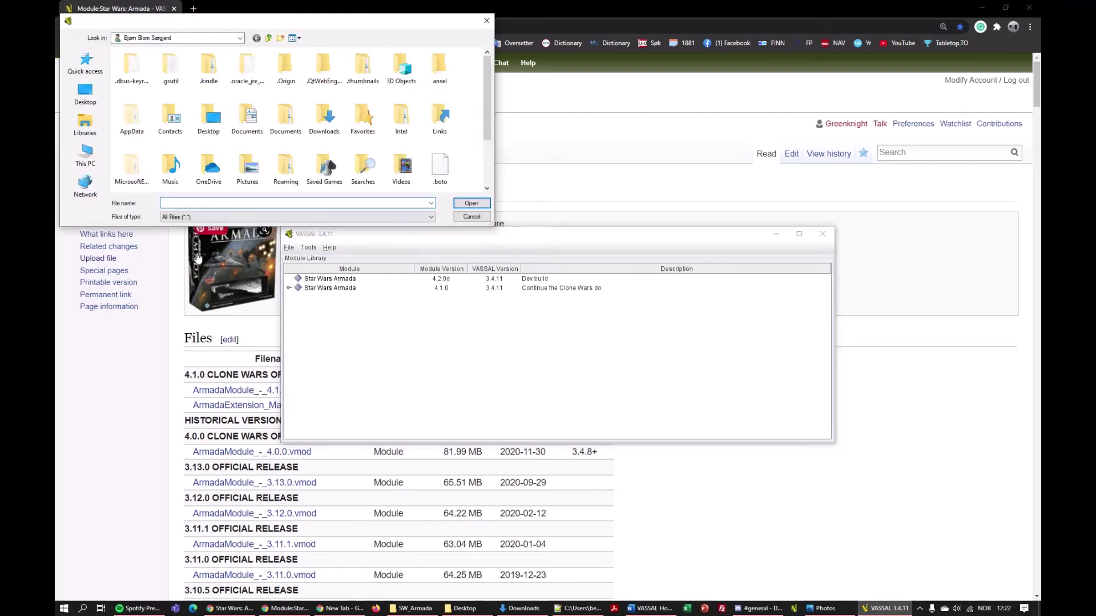
left_click(240, 38)
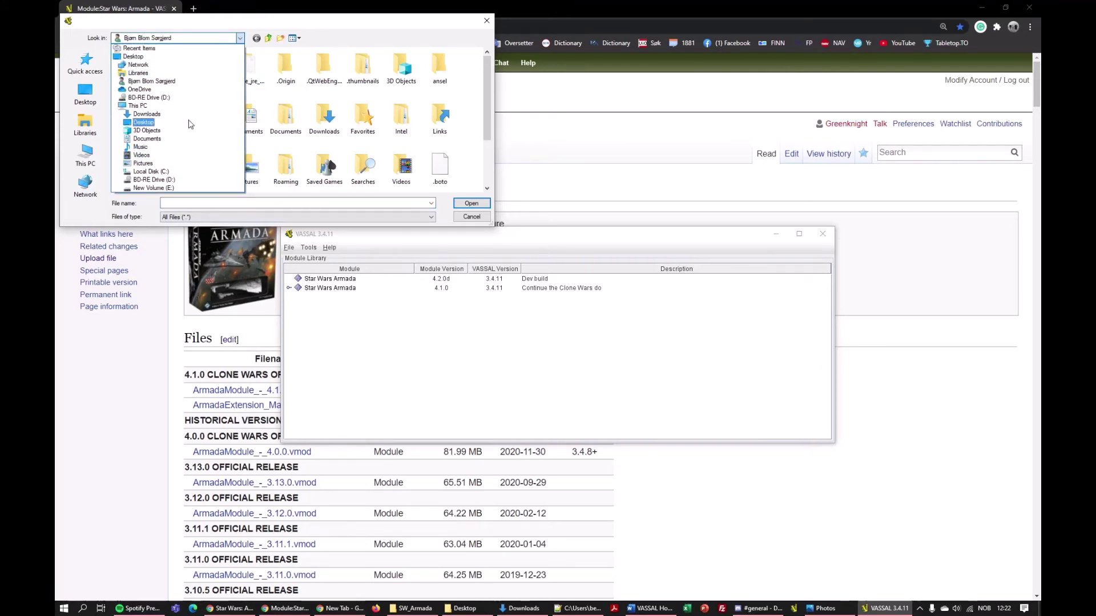
left_click(189, 98)
scroll(180, 169, "down", 10)
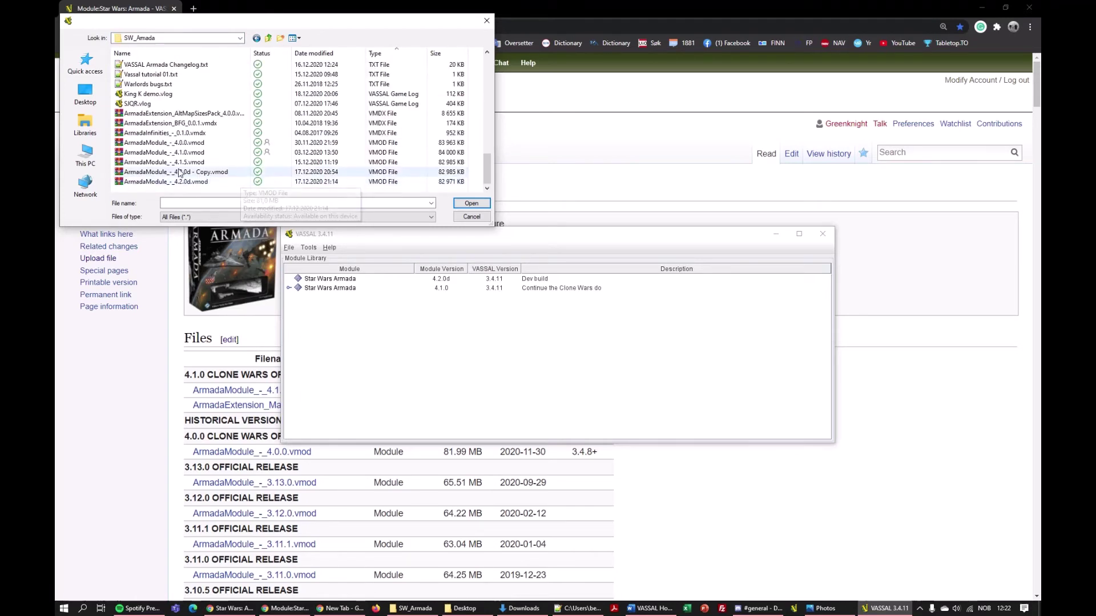
double_click(182, 162)
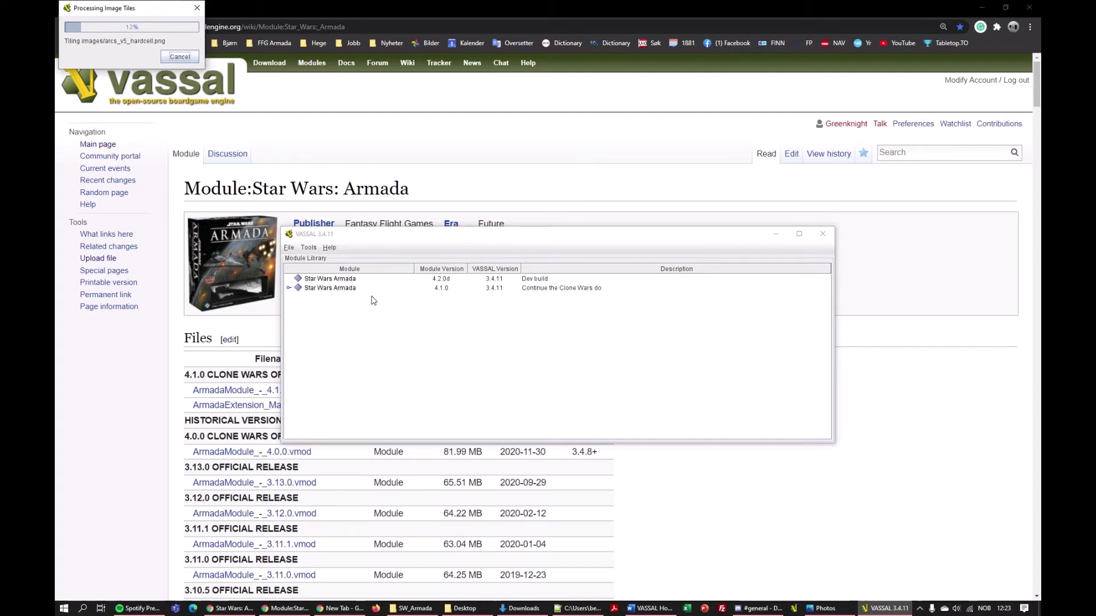
left_click_drag(142, 8, 474, 315)
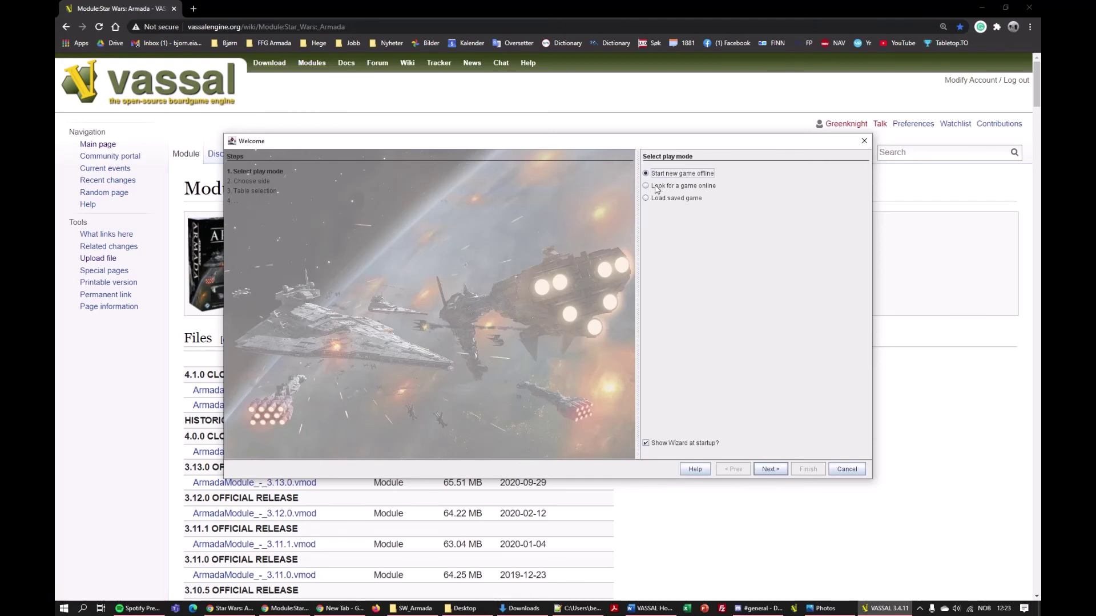
Choose "Look for a game online" as the play mode and finish the welcome wizard.
left_click(646, 186)
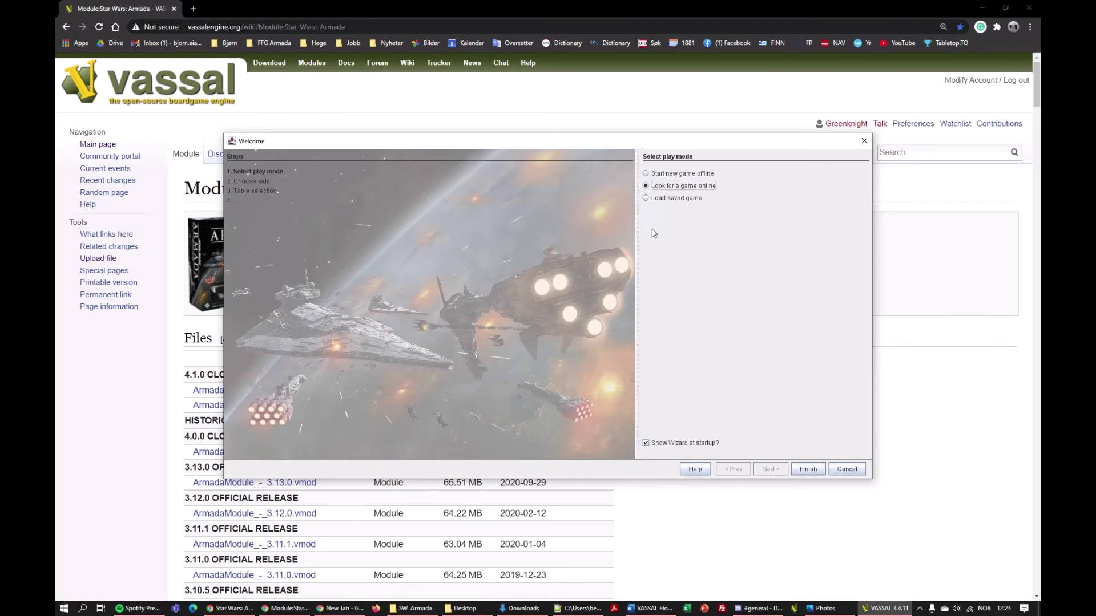
left_click(649, 198)
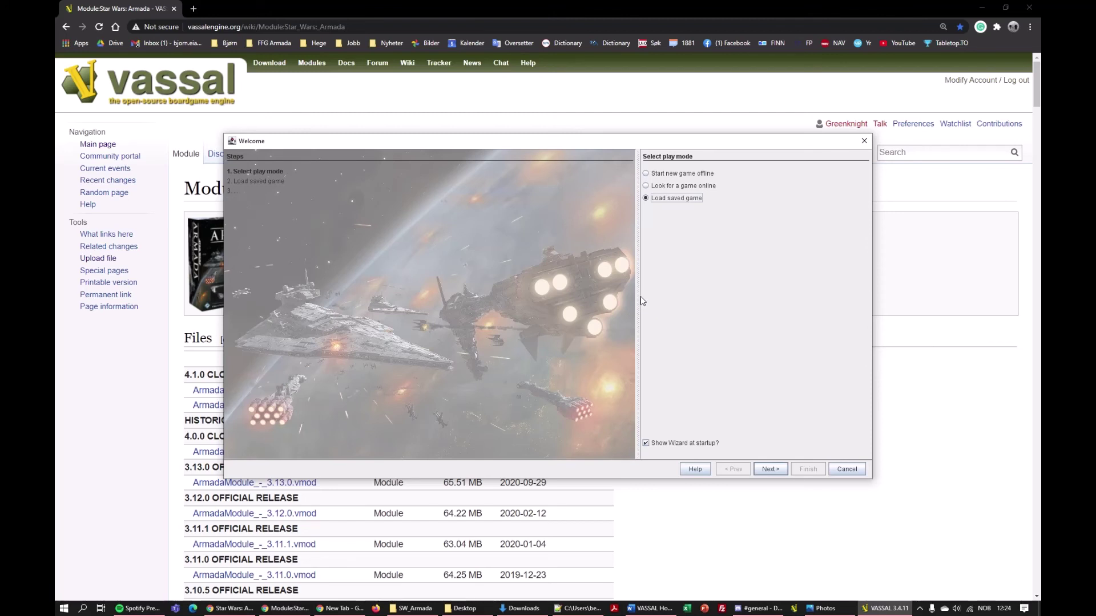
left_click(647, 186)
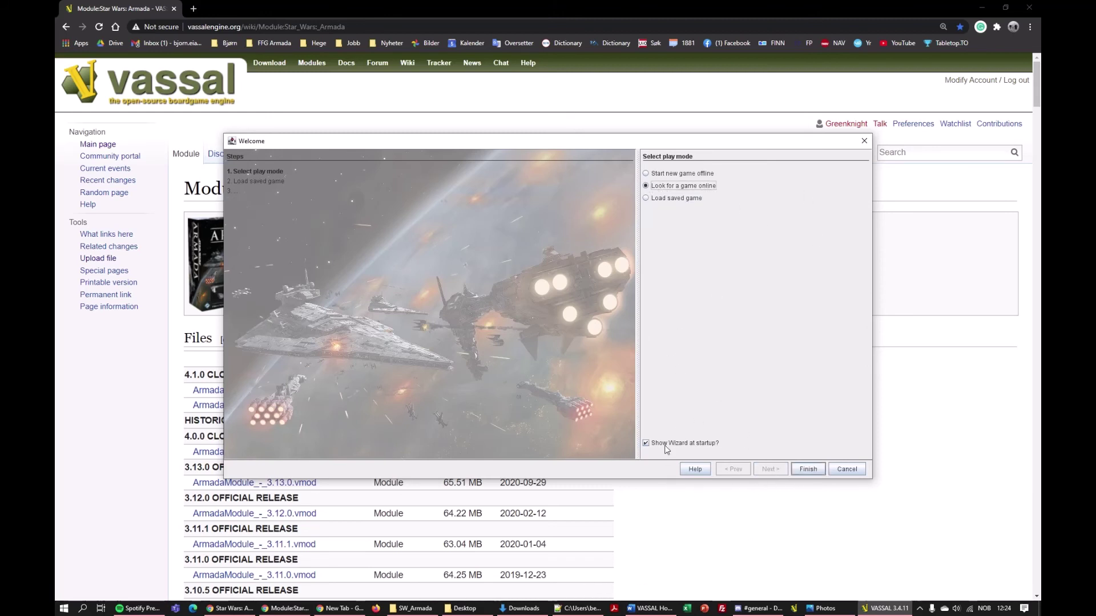
left_click(803, 470)
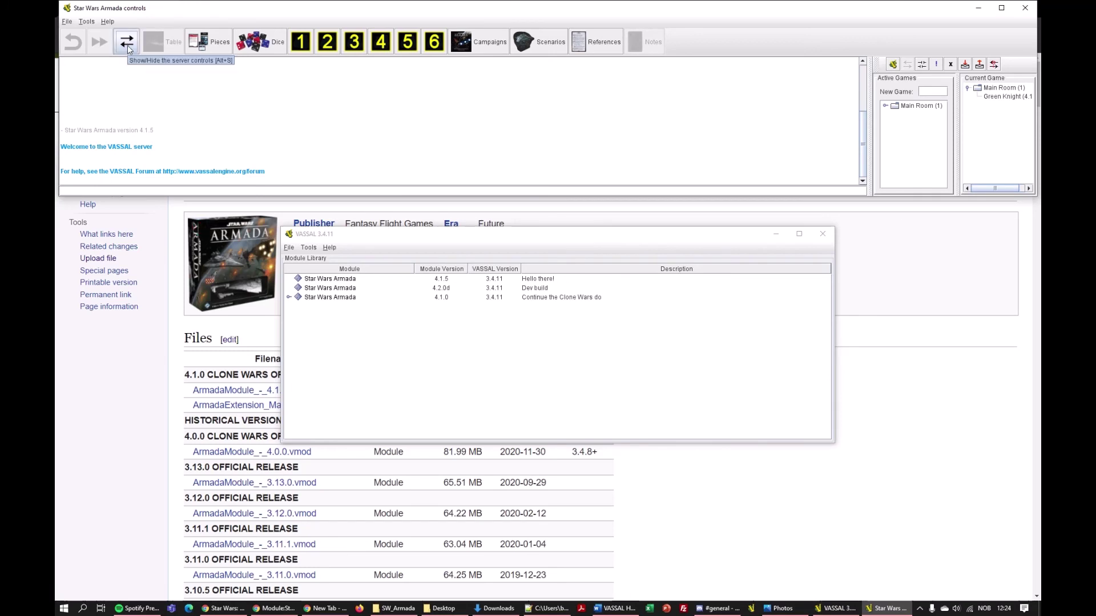
Maximize the Star Wars Armada controls window and send the chat message "Hello".
double_click(360, 12)
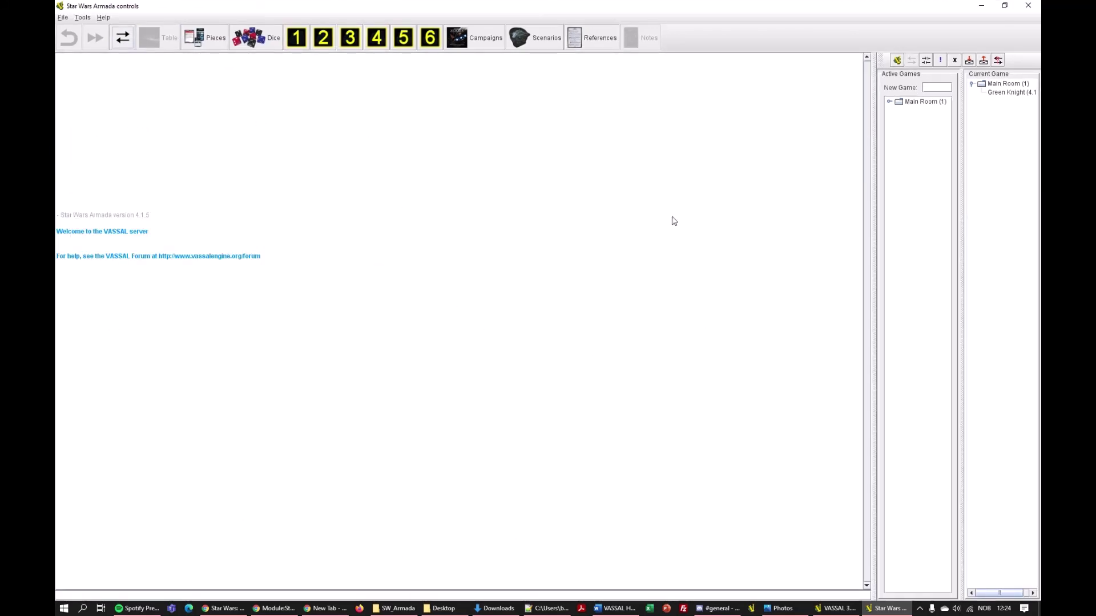
left_click(80, 596)
type("Hello")
key("Return")
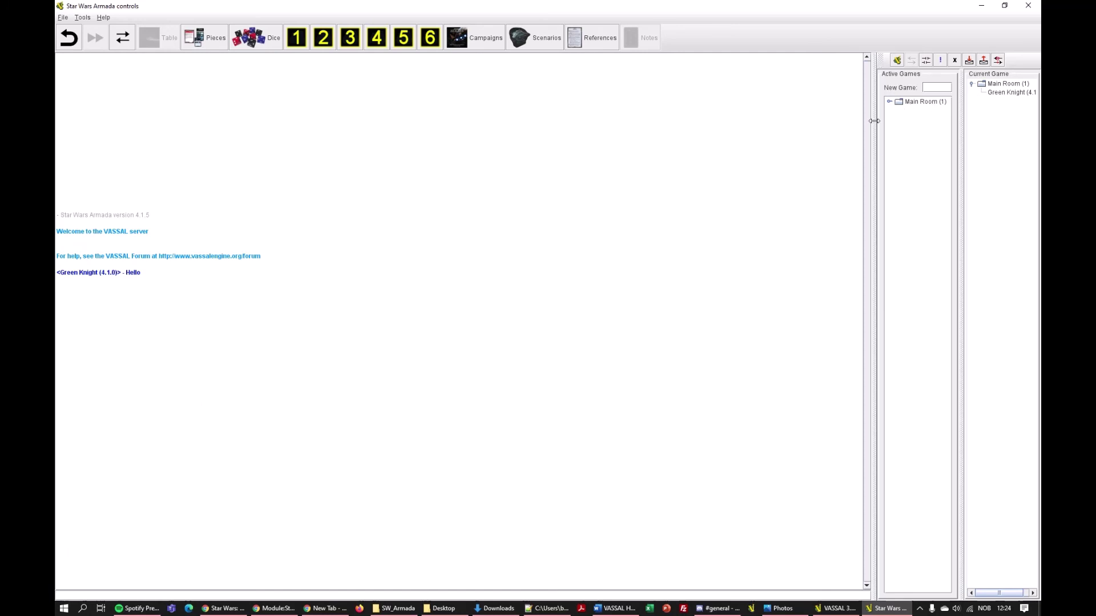
Widen the server controls area and expand Main Room in the active games list.
left_click_drag(874, 122, 832, 121)
left_click(846, 103)
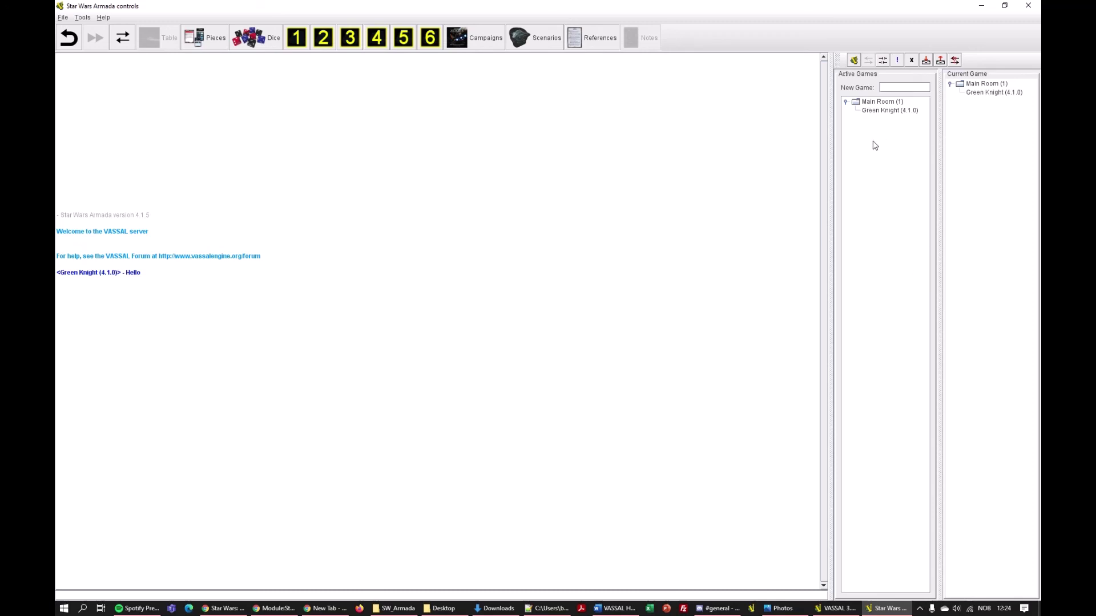